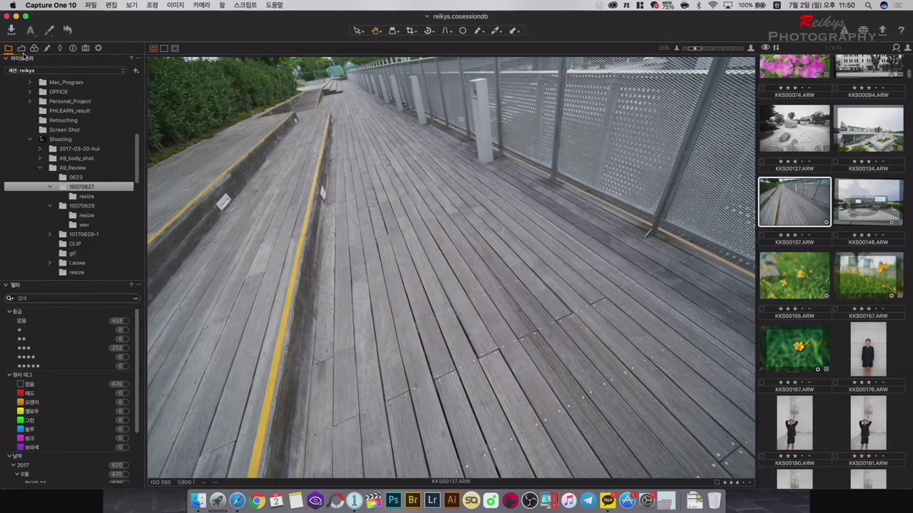
Step: Switch to Safari and open the PhaseOne Korea site from the Naver results for 페이즈원
{"action": "left_click", "coordinate": [237, 501]}
{"action": "left_click", "coordinate": [121, 46]}
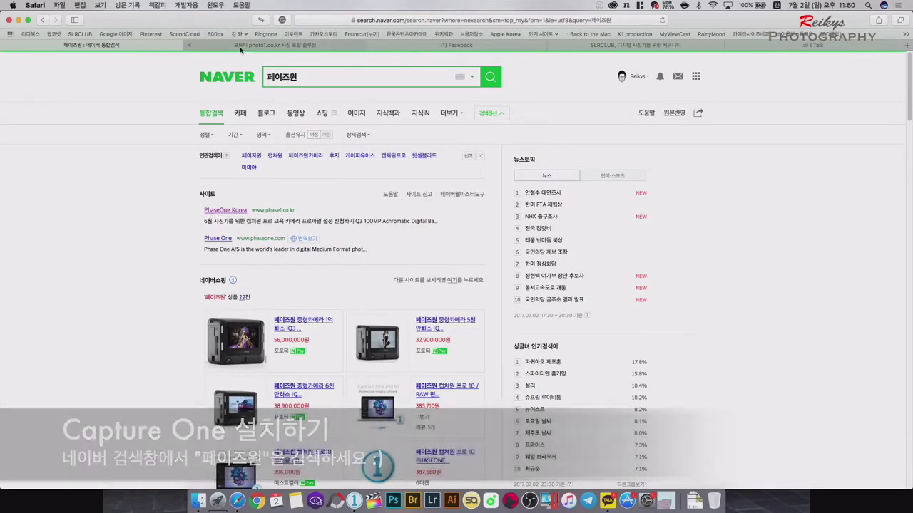
{"action": "left_click", "coordinate": [190, 45]}
{"action": "left_click", "coordinate": [227, 210]}
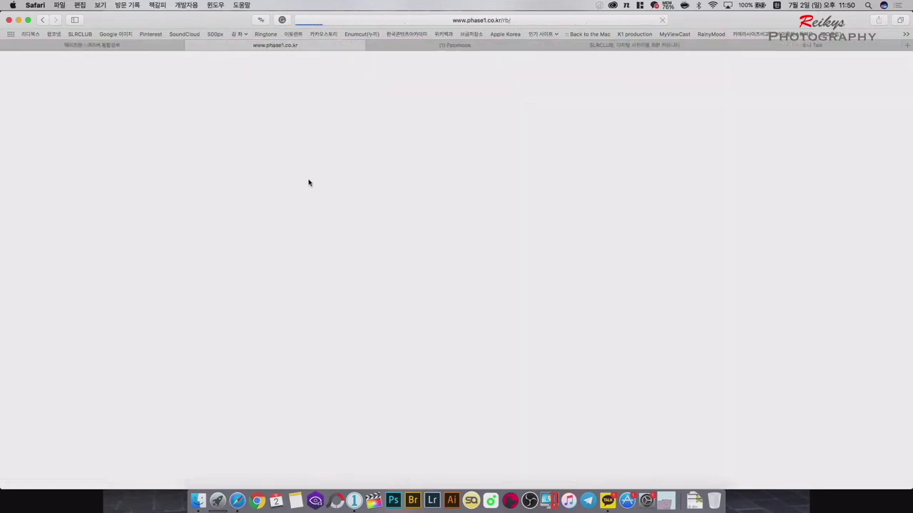
Step: Open the Capture One Pro 10.1.2 post in the site's Capture One download section and read it
{"action": "left_click", "coordinate": [409, 119]}
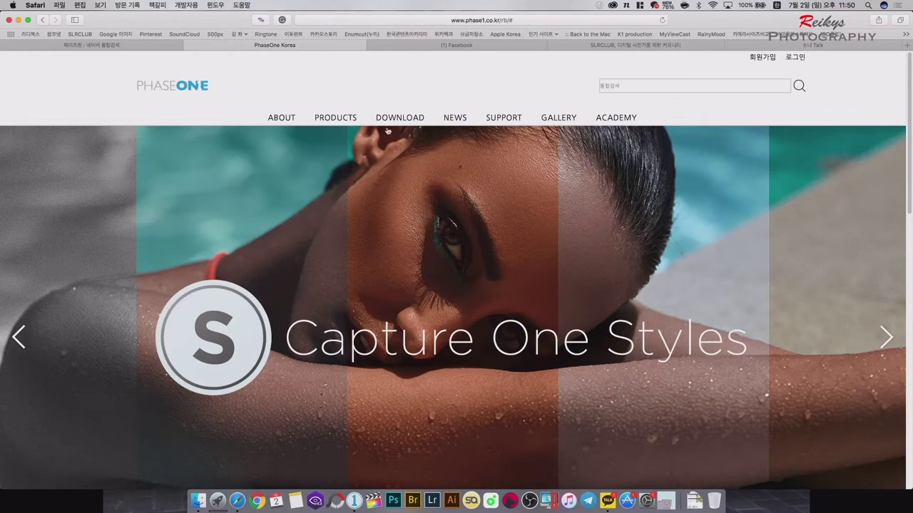
{"action": "left_click", "coordinate": [282, 151]}
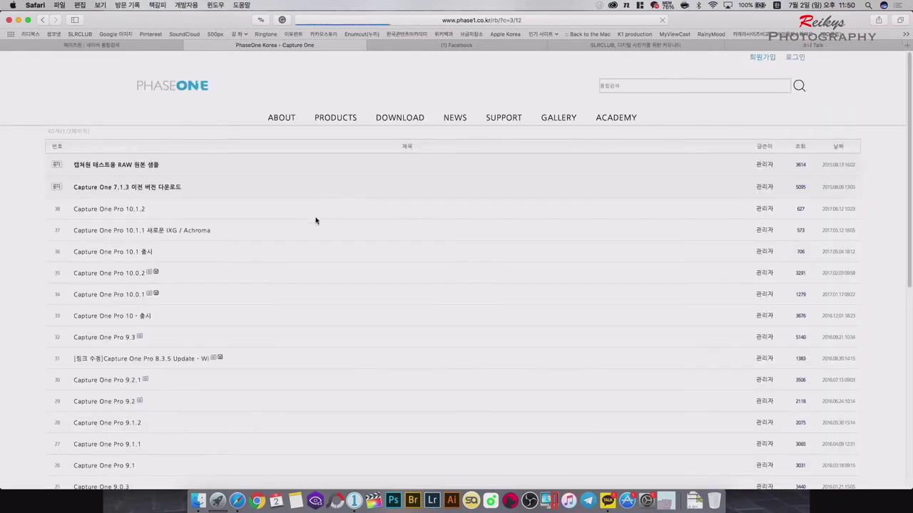
{"action": "left_click", "coordinate": [143, 210]}
{"action": "scroll", "coordinate": [232, 207], "scroll_direction": "down", "scroll_amount": 10}
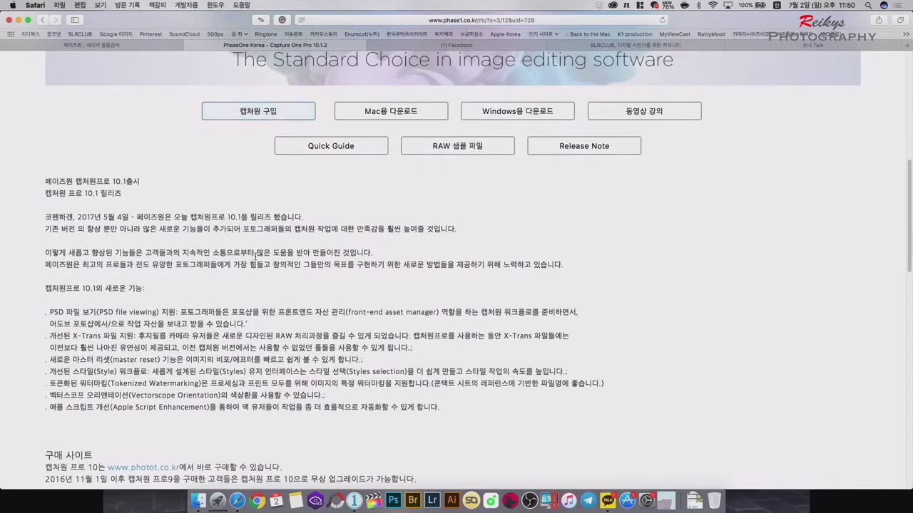
Step: Open the Capture One purchase page and compare the prices of Capture One Pro 10 and its Sony version
{"action": "scroll", "coordinate": [280, 206], "scroll_direction": "up", "scroll_amount": 2}
{"action": "left_click", "coordinate": [279, 203]}
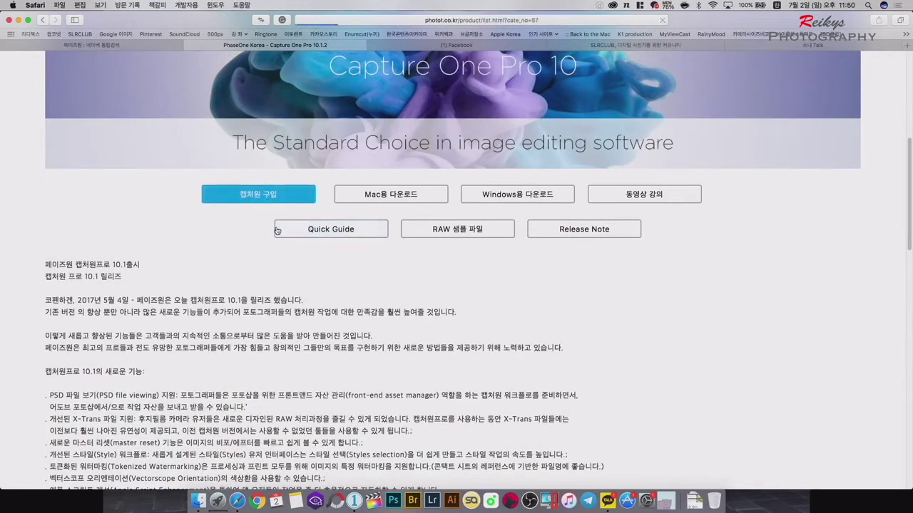
{"action": "scroll", "coordinate": [242, 279], "scroll_direction": "down", "scroll_amount": 3}
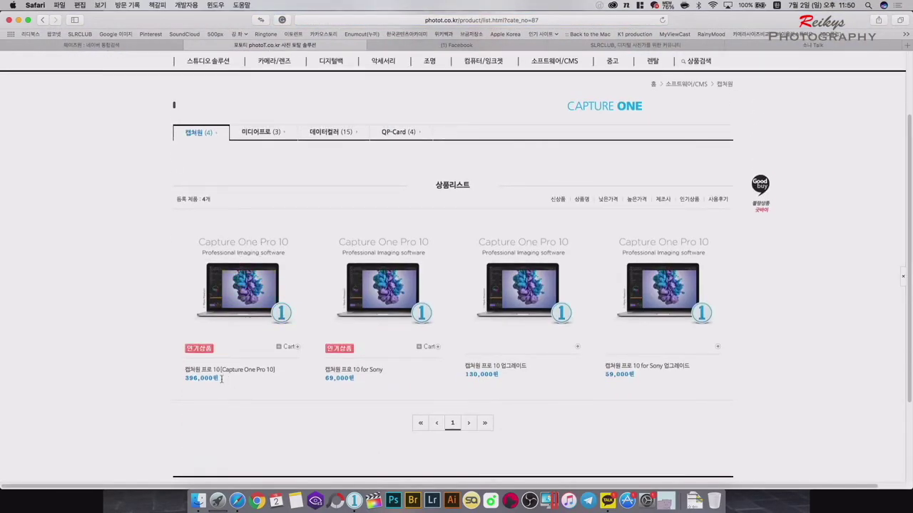
{"action": "left_click_drag", "start_coordinate": [231, 385], "coordinate": [177, 371]}
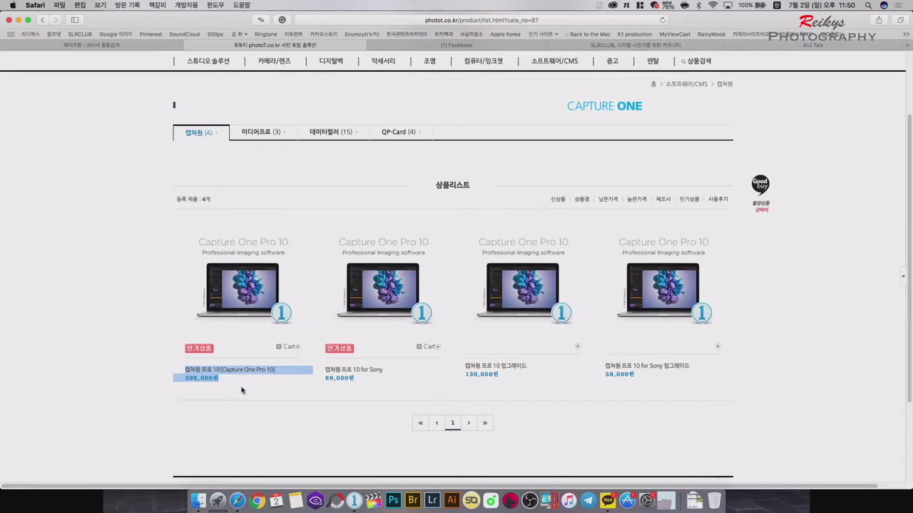
{"action": "left_click", "coordinate": [378, 387]}
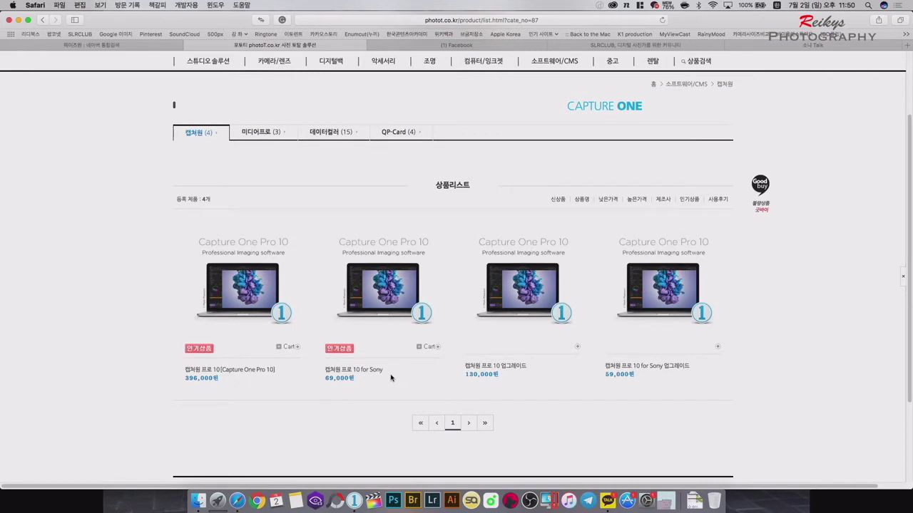
{"action": "left_click_drag", "start_coordinate": [355, 378], "coordinate": [326, 379]}
Step: Close the shop page and switch back to Capture One 10
{"action": "left_click", "coordinate": [182, 45]}
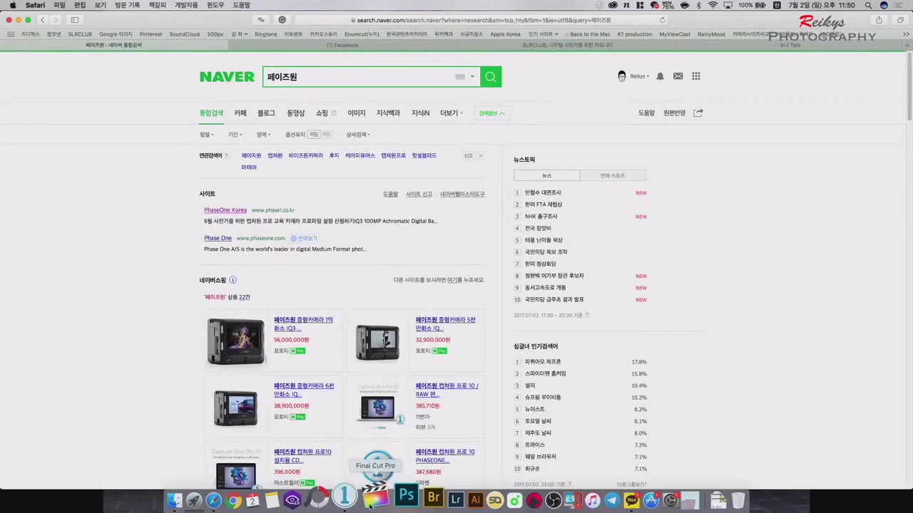
{"action": "left_click", "coordinate": [354, 499]}
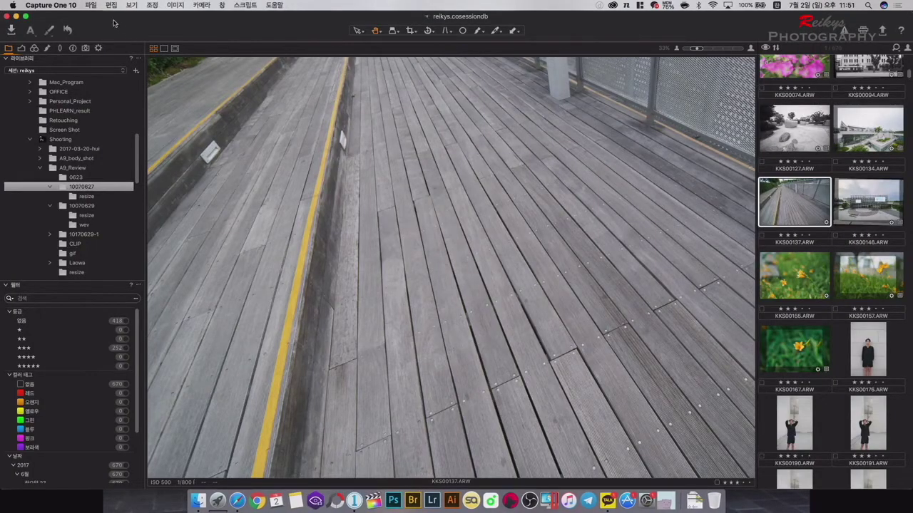
Step: Examine the commands for creating a new catalog or session and the folder tree in the library
{"action": "left_click", "coordinate": [94, 6]}
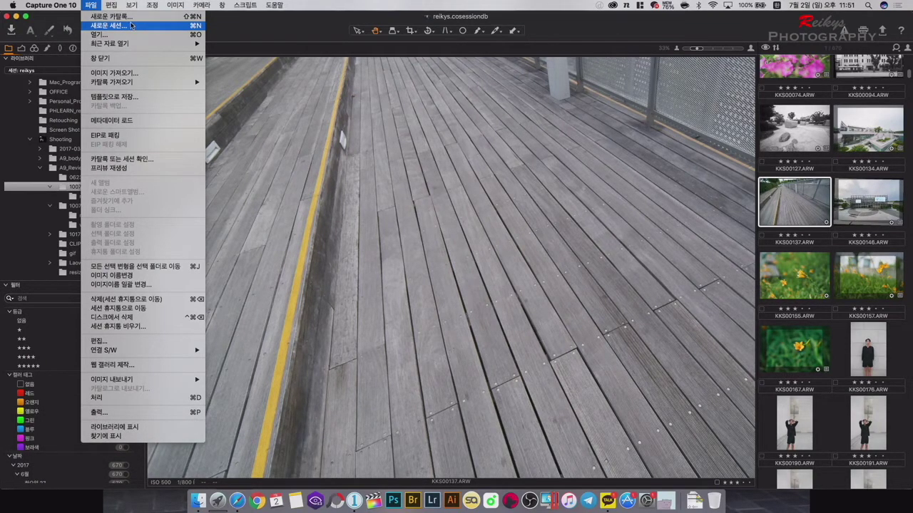
{"action": "left_click", "coordinate": [65, 187]}
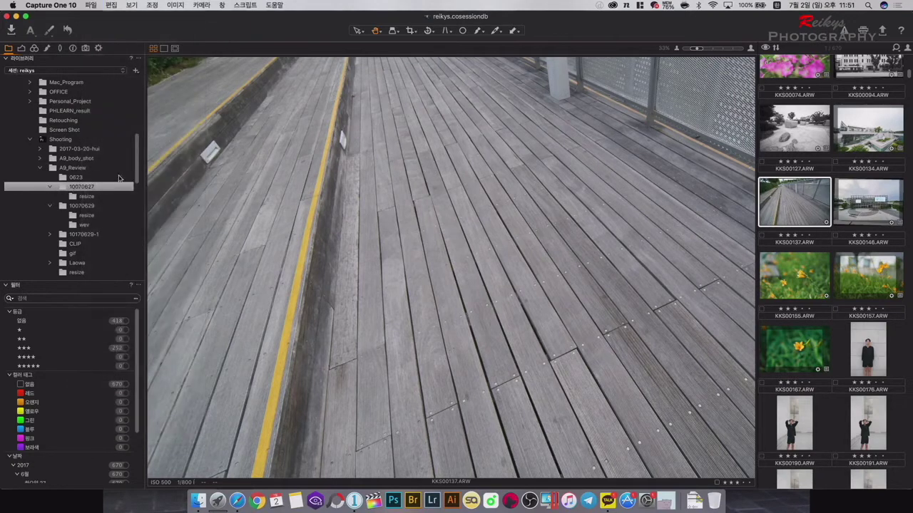
{"action": "left_click_drag", "start_coordinate": [139, 165], "coordinate": [145, 141]}
{"action": "scroll", "coordinate": [62, 187], "scroll_direction": "down", "scroll_amount": 5}
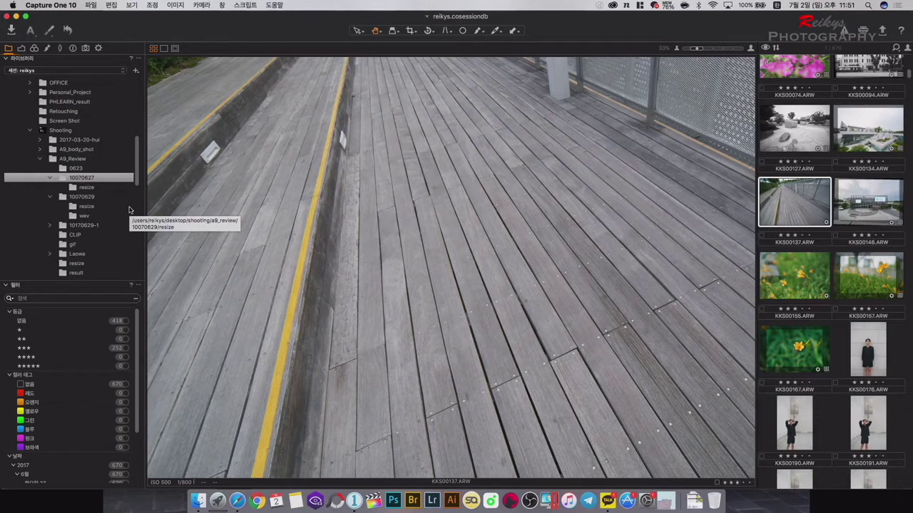
Step: Examine the exposure, color, local adjustment, lens, metadata and capture tools one after another, including the expanded Color Editor
{"action": "left_click", "coordinate": [22, 50]}
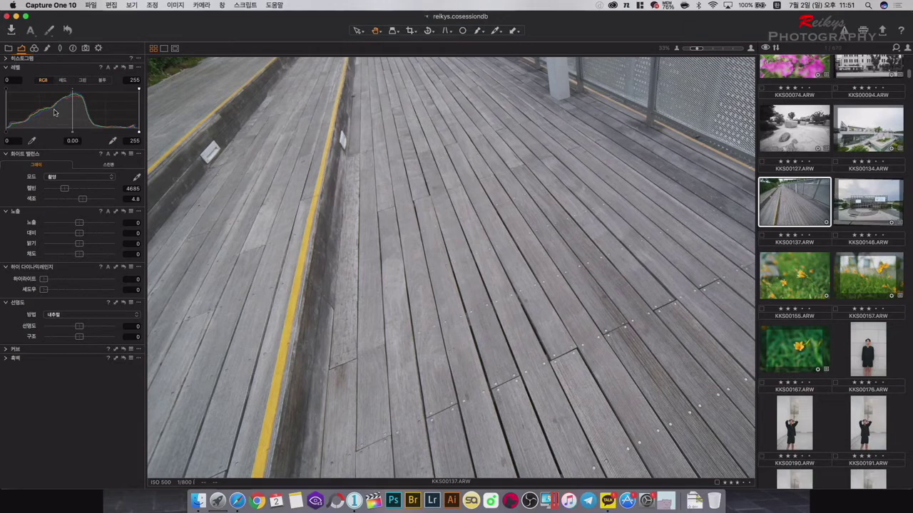
{"action": "left_click", "coordinate": [34, 49]}
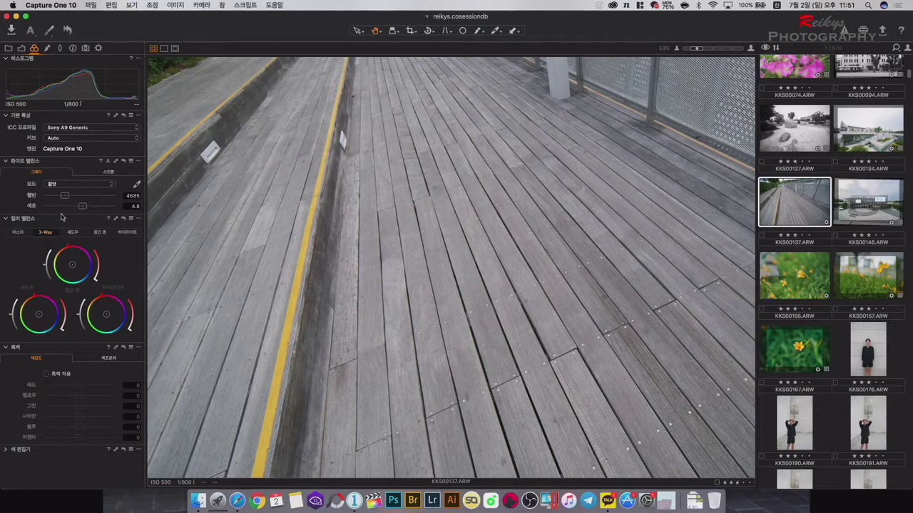
{"action": "left_click", "coordinate": [9, 450]}
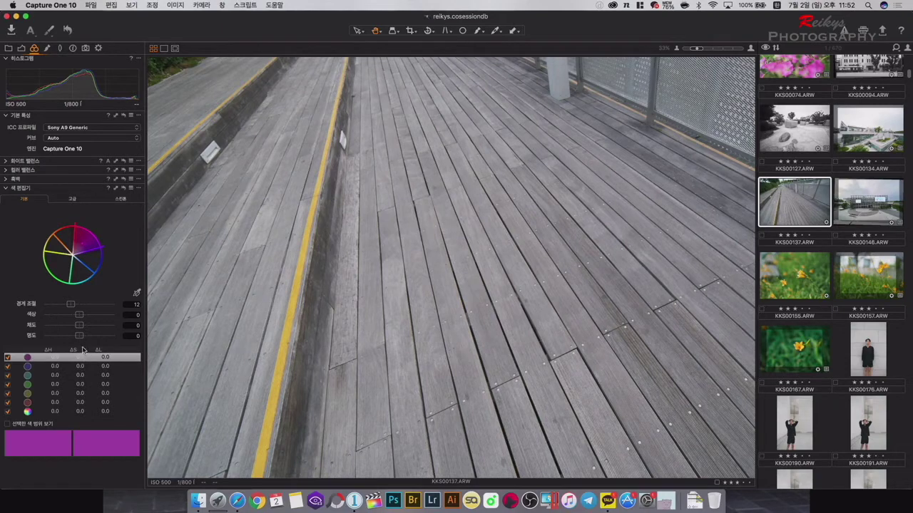
{"action": "left_click", "coordinate": [48, 48]}
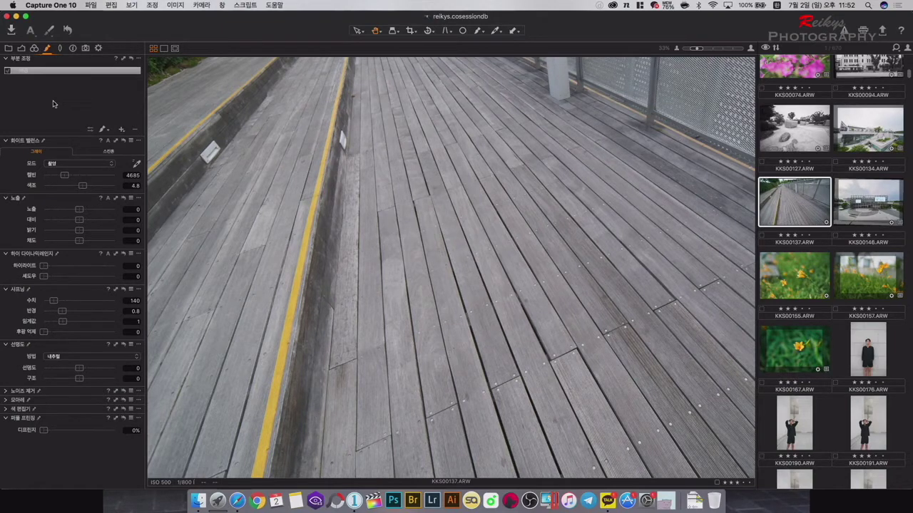
{"action": "left_click", "coordinate": [60, 48]}
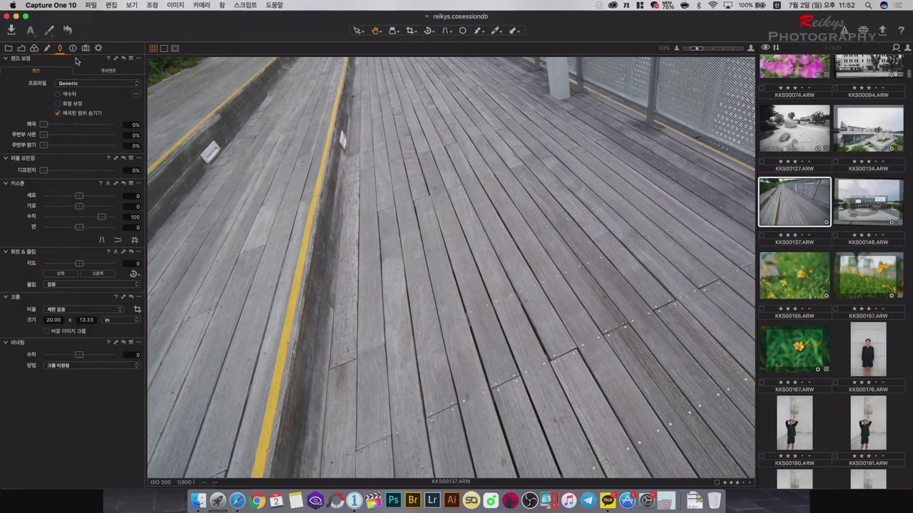
{"action": "left_click", "coordinate": [72, 48]}
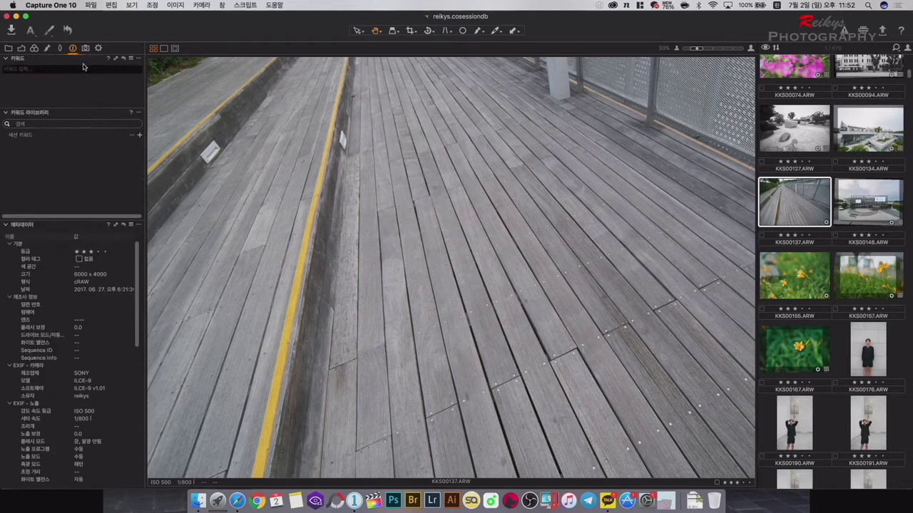
{"action": "left_click", "coordinate": [85, 49]}
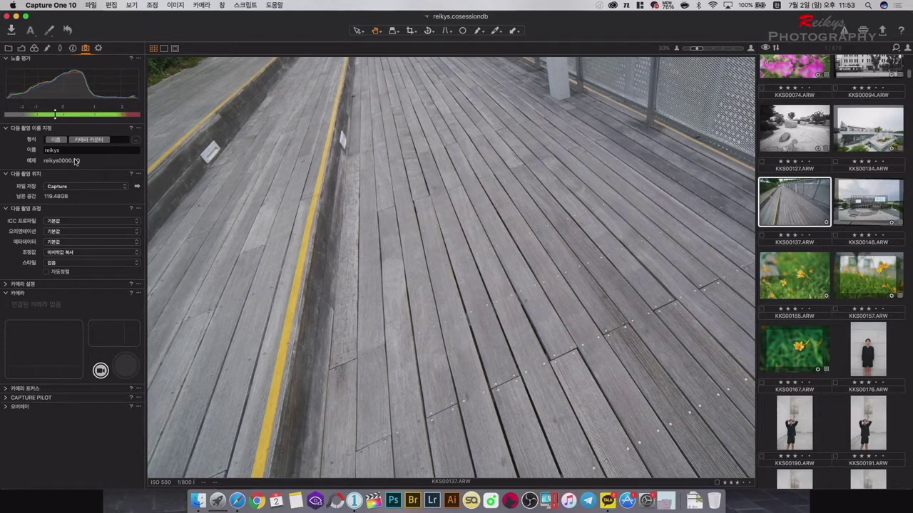
Step: Return to the exposure tools and expand the Black & White tool
{"action": "left_click", "coordinate": [21, 50]}
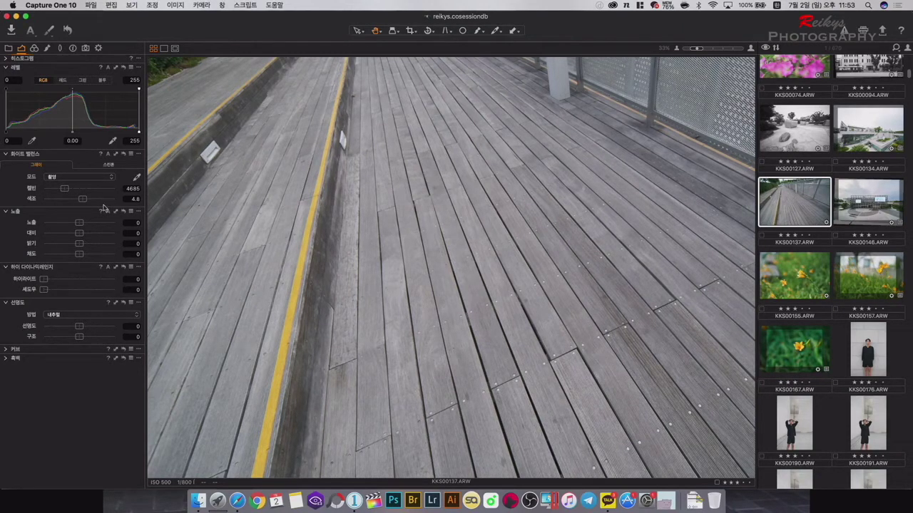
{"action": "left_click", "coordinate": [7, 358]}
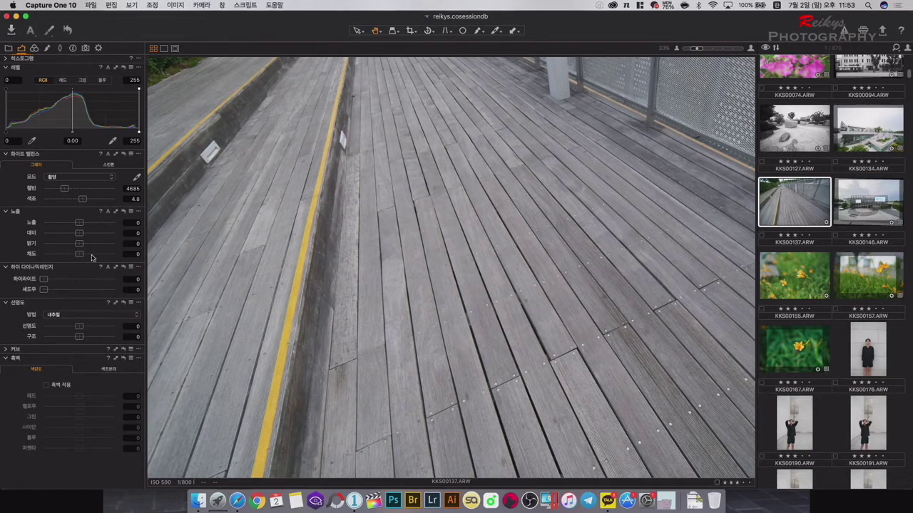
Step: Float the Levels and Histogram tools over the image and dock them back in their original order
{"action": "left_click_drag", "start_coordinate": [23, 72], "coordinate": [253, 111]}
{"action": "left_click_drag", "start_coordinate": [116, 74], "coordinate": [249, 93]}
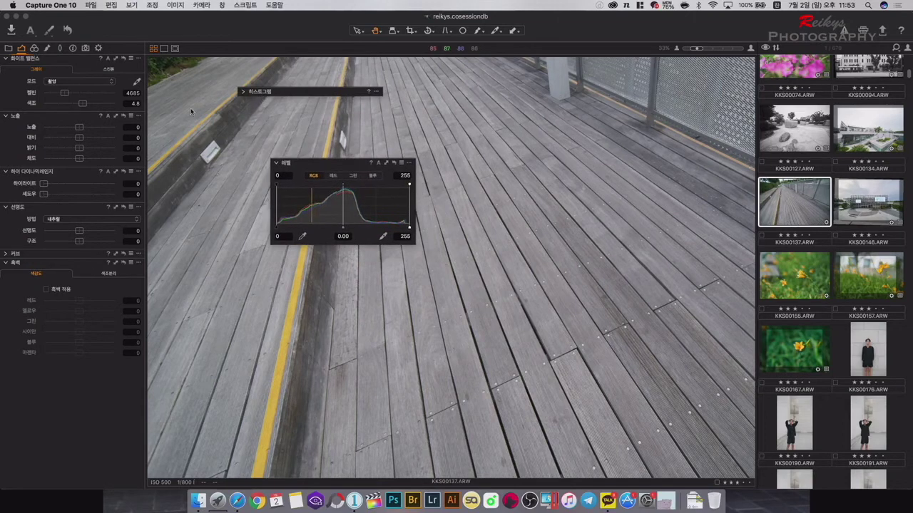
{"action": "left_click_drag", "start_coordinate": [256, 97], "coordinate": [28, 60]}
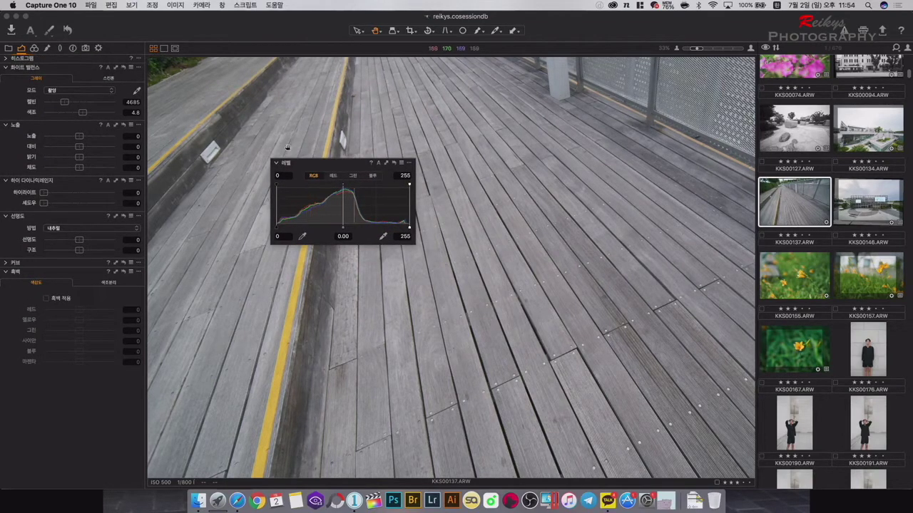
{"action": "left_click_drag", "start_coordinate": [299, 164], "coordinate": [33, 76]}
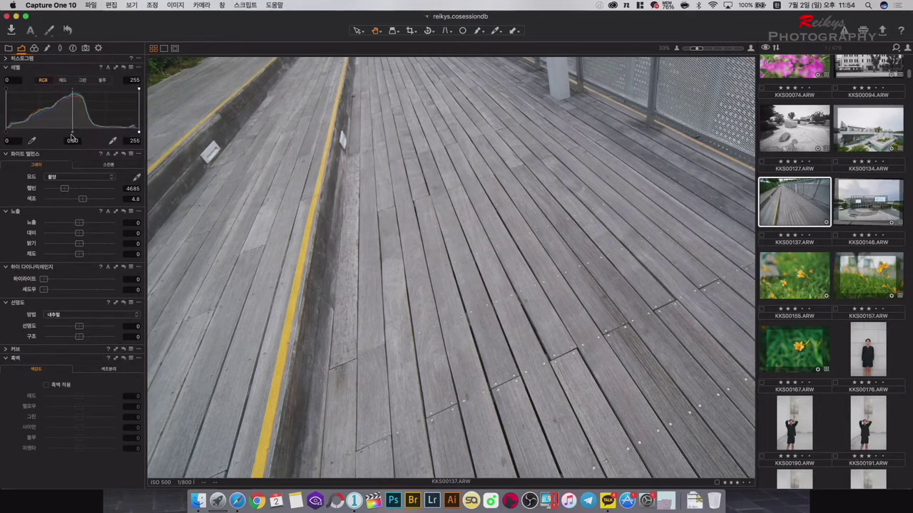
{"action": "left_click_drag", "start_coordinate": [56, 68], "coordinate": [49, 185]}
Step: View the black-and-white street photo KKS00004.ARW and the cat photos from KKS00005.ARW to KKS00010.ARW
{"action": "scroll", "coordinate": [831, 227], "scroll_direction": "up", "scroll_amount": 10}
{"action": "scroll", "coordinate": [830, 227], "scroll_direction": "up", "scroll_amount": 5}
{"action": "left_click", "coordinate": [824, 84]}
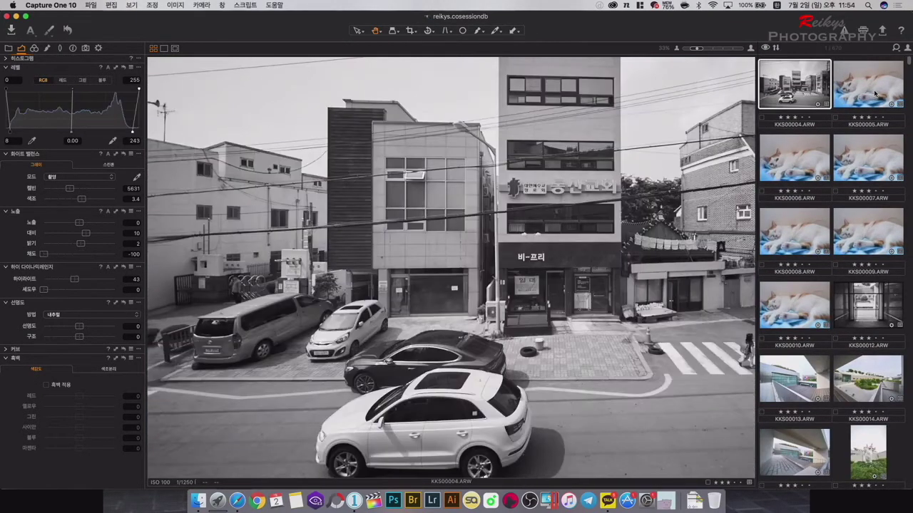
{"action": "left_click", "coordinate": [876, 95]}
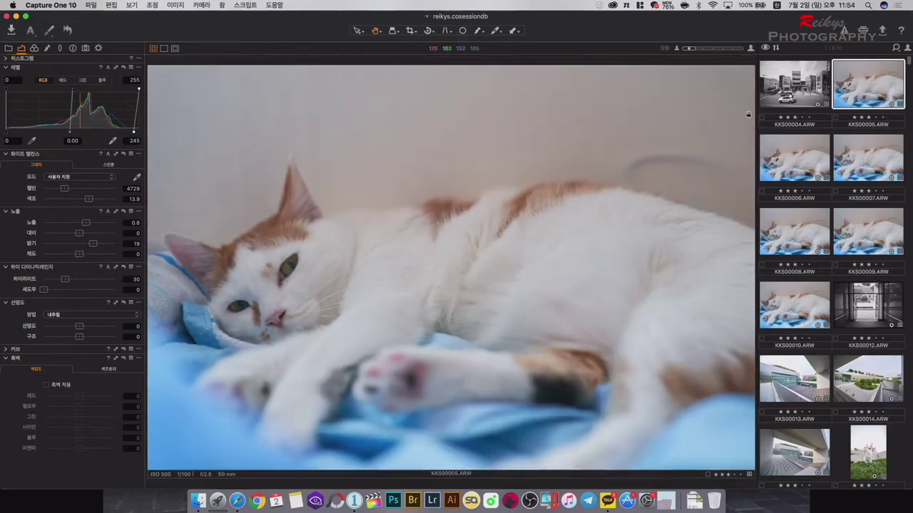
{"action": "left_click", "coordinate": [785, 166]}
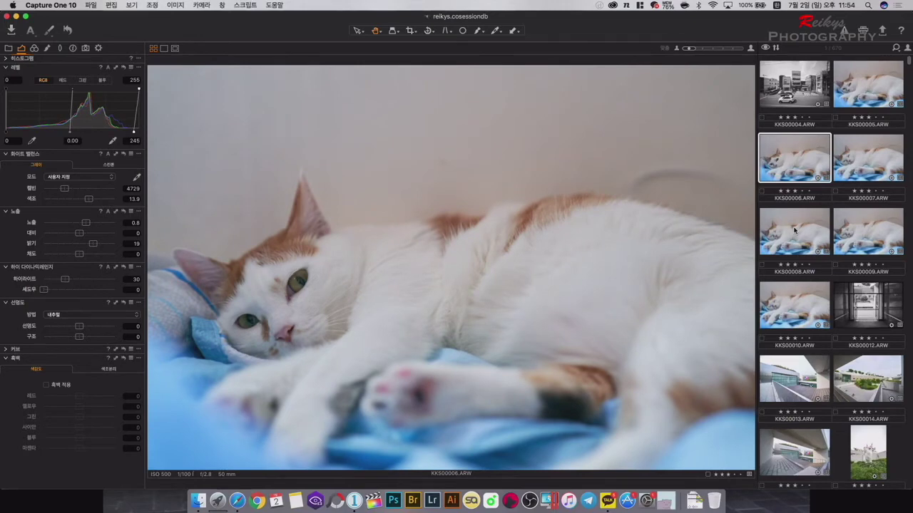
{"action": "left_click", "coordinate": [793, 235]}
{"action": "scroll", "coordinate": [795, 230], "scroll_direction": "down", "scroll_amount": 2}
{"action": "scroll", "coordinate": [795, 230], "scroll_direction": "down", "scroll_amount": 4}
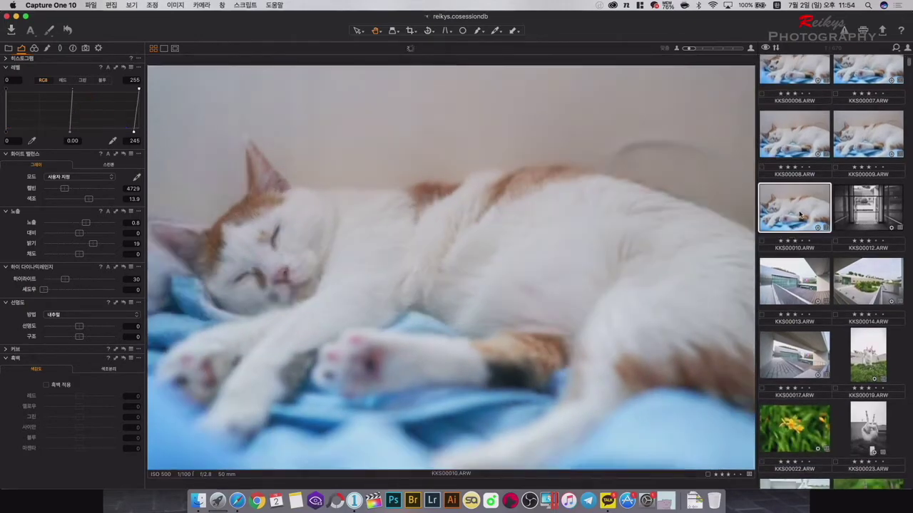
Step: View the building photo KKS00017.ARW and the flower photos KKS00029.ARW, KKS00056.ARW and KKS00074.ARW
{"action": "left_click", "coordinate": [797, 232]}
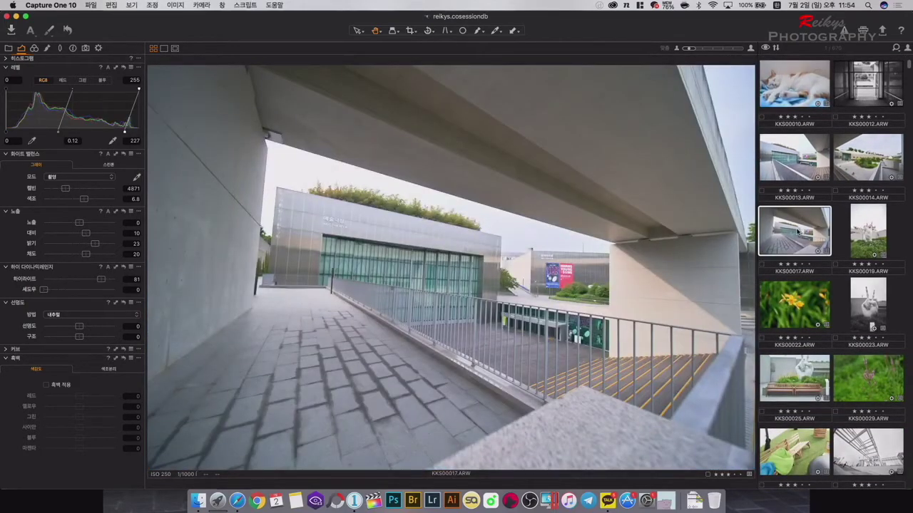
{"action": "scroll", "coordinate": [797, 231], "scroll_direction": "down", "scroll_amount": 4}
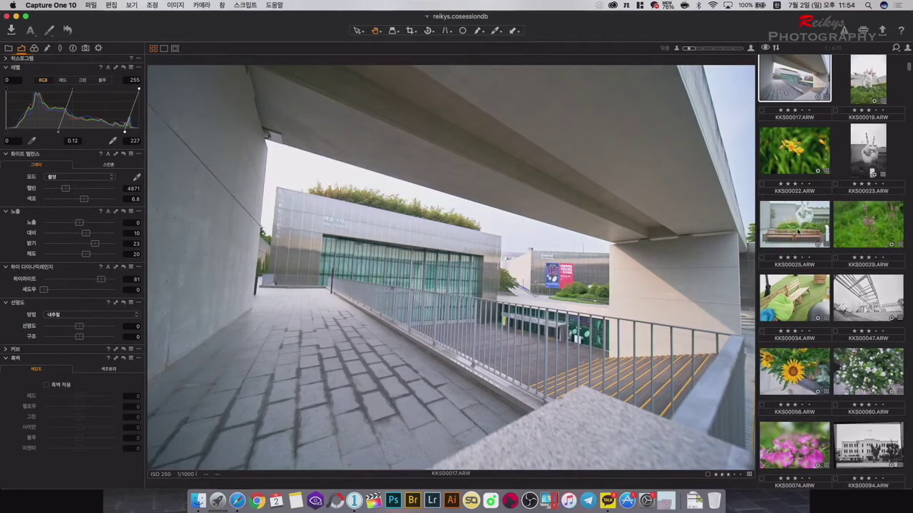
{"action": "left_click", "coordinate": [873, 223]}
{"action": "scroll", "coordinate": [821, 268], "scroll_direction": "down", "scroll_amount": 3}
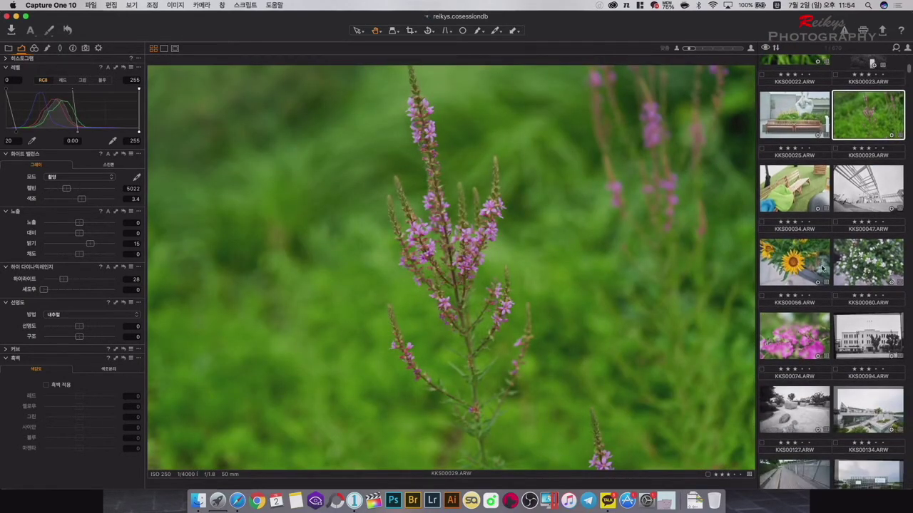
{"action": "left_click", "coordinate": [821, 268]}
{"action": "left_click", "coordinate": [800, 335]}
{"action": "scroll", "coordinate": [801, 332], "scroll_direction": "down", "scroll_amount": 5}
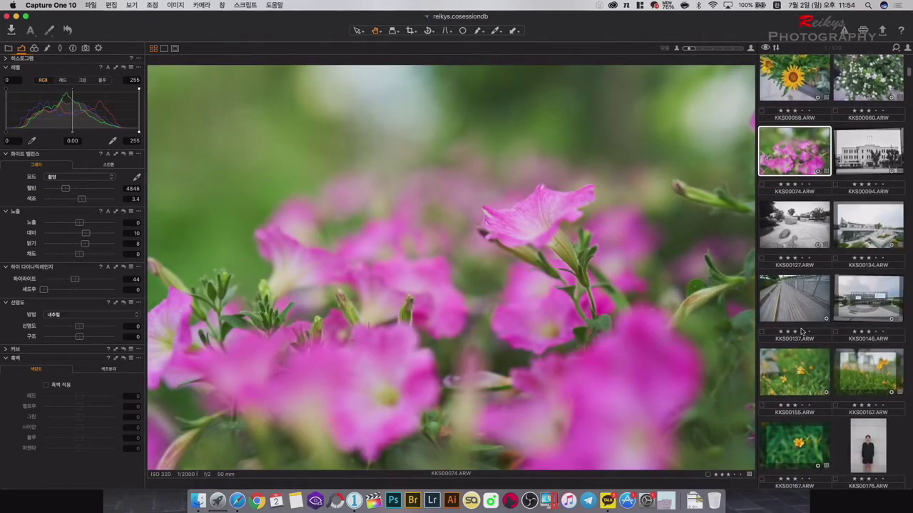
{"action": "scroll", "coordinate": [802, 332], "scroll_direction": "down", "scroll_amount": 2}
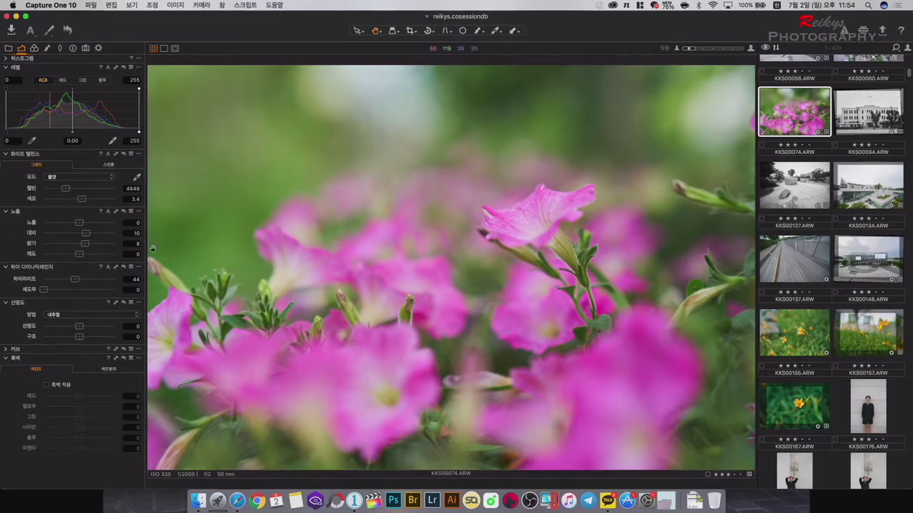
Step: View the photos KKS00127.ARW and KKS00134.ARW and the boardwalk photo KKS00137.ARW
{"action": "left_click", "coordinate": [779, 205]}
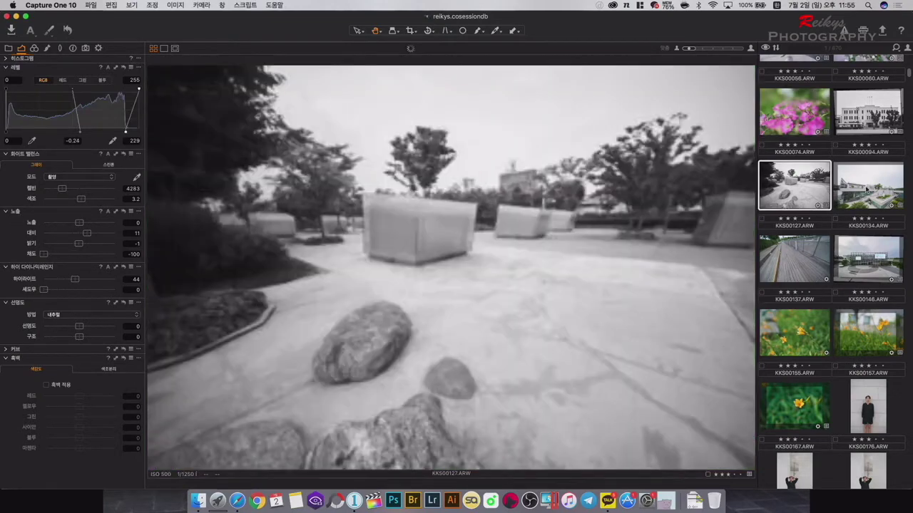
{"action": "left_click", "coordinate": [863, 195]}
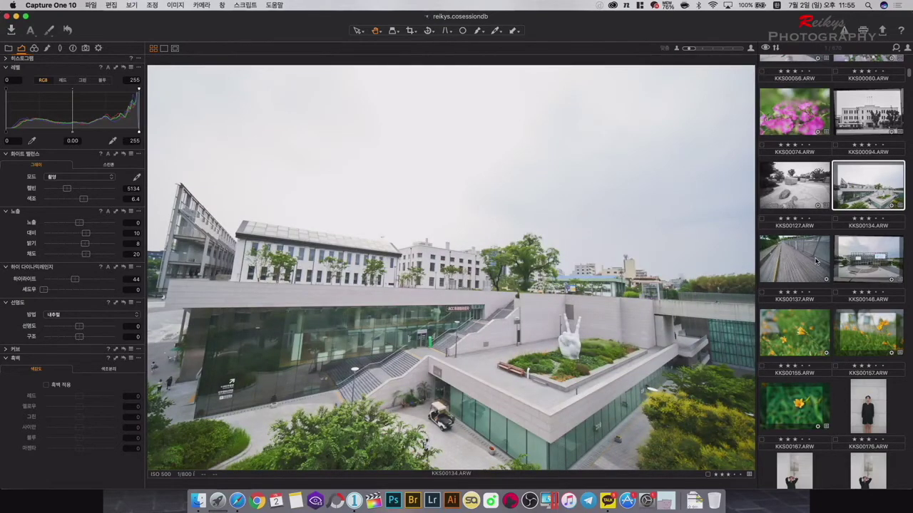
{"action": "left_click", "coordinate": [817, 261]}
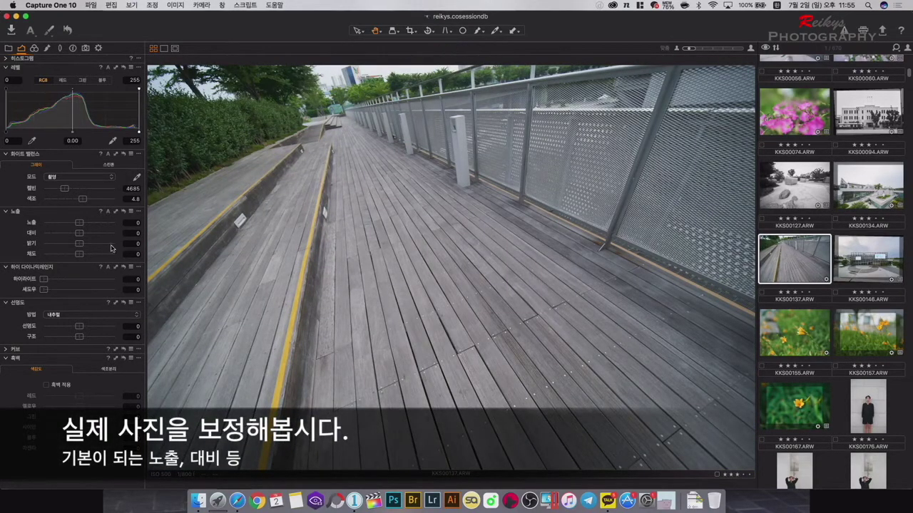
Step: Try raising the boardwalk photo's exposure to 0.38 and reset it to its default
{"action": "left_click_drag", "start_coordinate": [80, 224], "coordinate": [80, 231]}
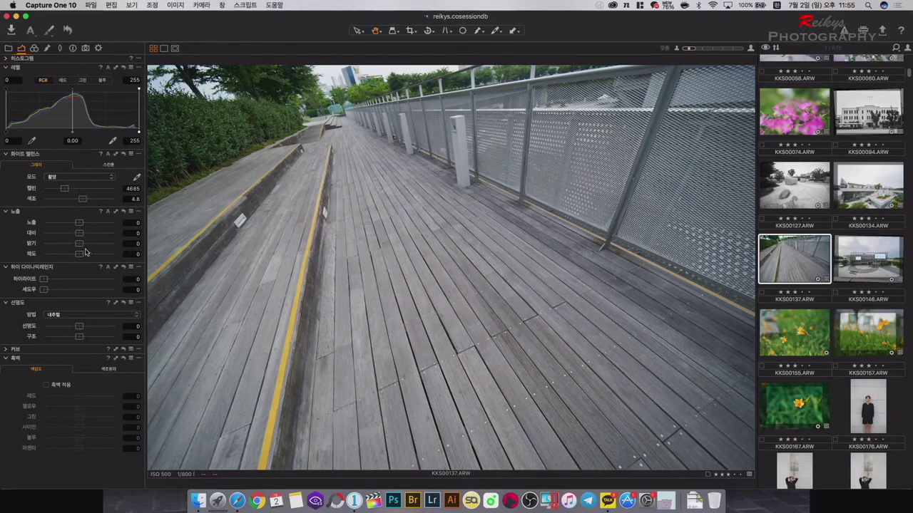
{"action": "left_click_drag", "start_coordinate": [80, 224], "coordinate": [83, 227]}
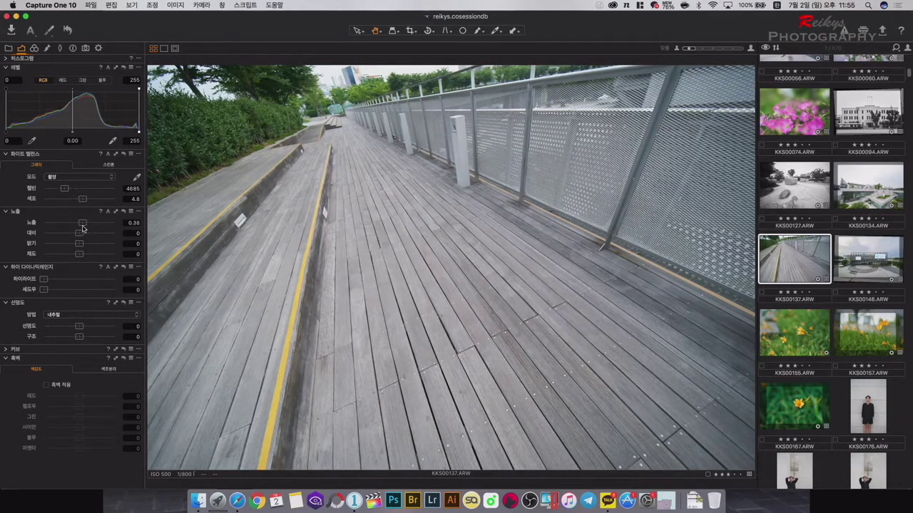
{"action": "double_click", "coordinate": [82, 224]}
Step: Set the boardwalk photo's brightness to 6 and its contrast to 20
{"action": "left_click_drag", "start_coordinate": [79, 245], "coordinate": [93, 244]}
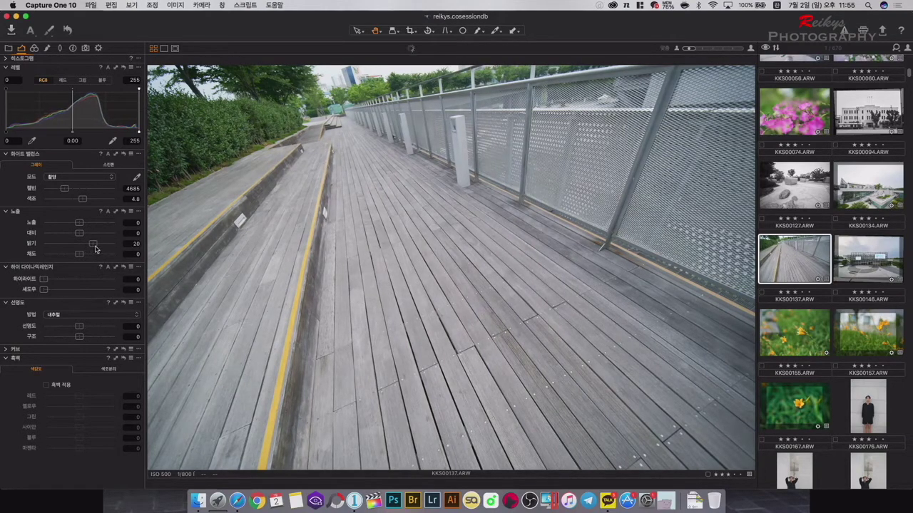
{"action": "left_click_drag", "start_coordinate": [96, 249], "coordinate": [85, 248]}
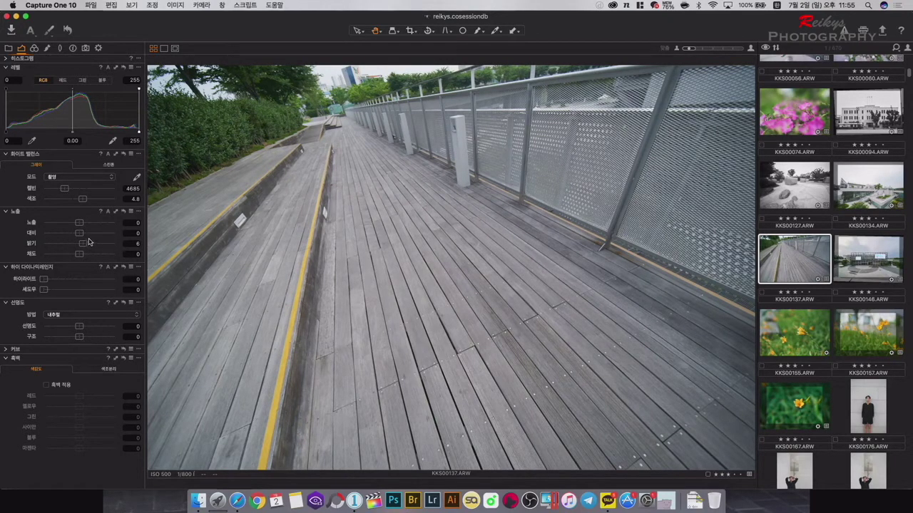
{"action": "left_click_drag", "start_coordinate": [79, 233], "coordinate": [93, 233]}
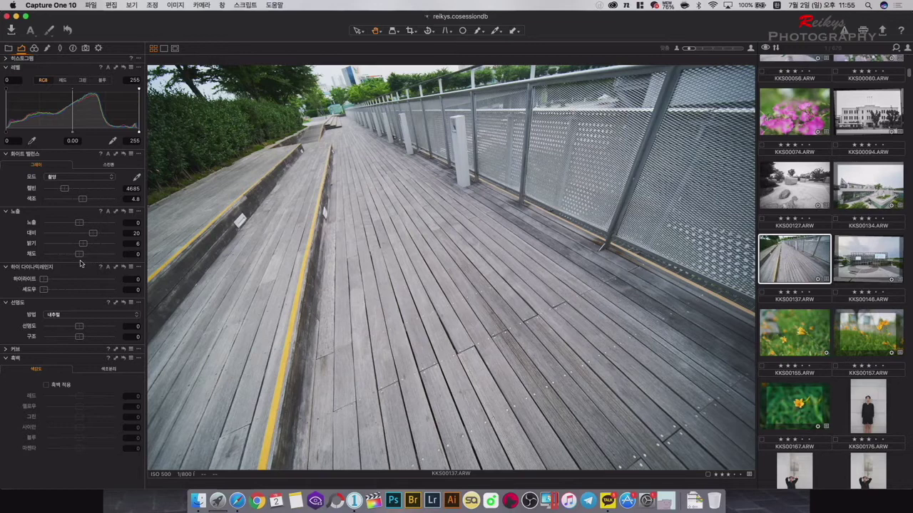
Step: Try lower saturation and High Dynamic Range values up to 50 for shadows and 41 for highlights, and reset them all
{"action": "left_click_drag", "start_coordinate": [82, 260], "coordinate": [75, 259]}
{"action": "double_click", "coordinate": [74, 254]}
{"action": "left_click_drag", "start_coordinate": [45, 281], "coordinate": [83, 292]}
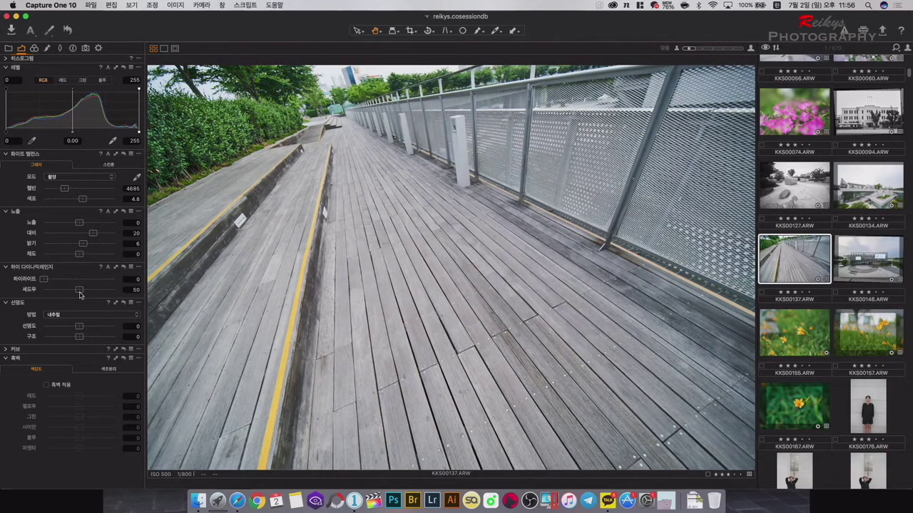
{"action": "left_click_drag", "start_coordinate": [45, 280], "coordinate": [75, 282]}
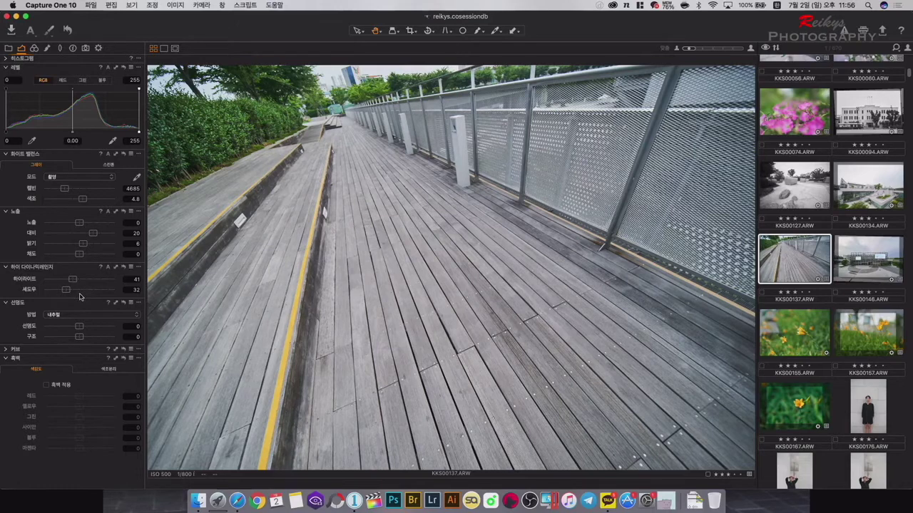
{"action": "left_click_drag", "start_coordinate": [72, 280], "coordinate": [44, 279]}
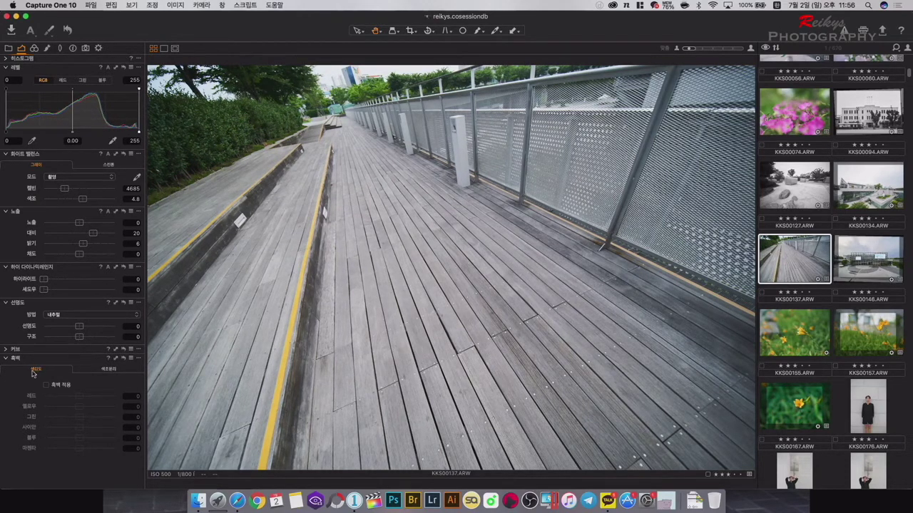
Step: Preview a black-and-white conversion with red sensitivity at -32 and green at -100, and turn the conversion off
{"action": "left_click", "coordinate": [47, 386]}
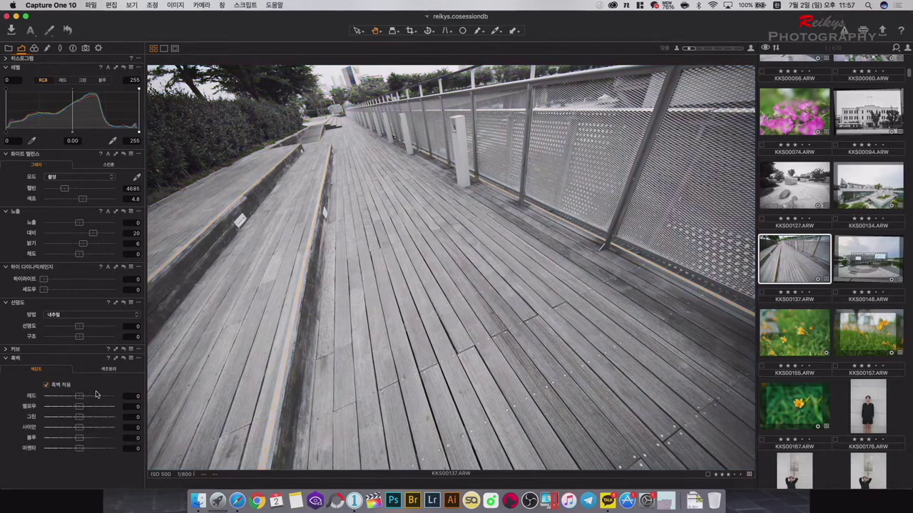
{"action": "left_click_drag", "start_coordinate": [79, 396], "coordinate": [44, 417]}
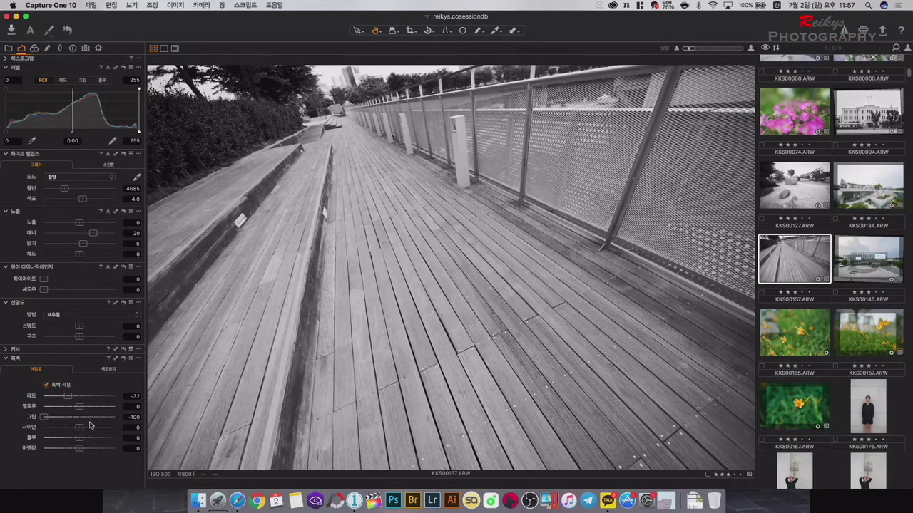
{"action": "left_click", "coordinate": [47, 386]}
Step: Show the color tools and expand only the Color Balance tool, and only the Color Editor after it
{"action": "left_click", "coordinate": [34, 49]}
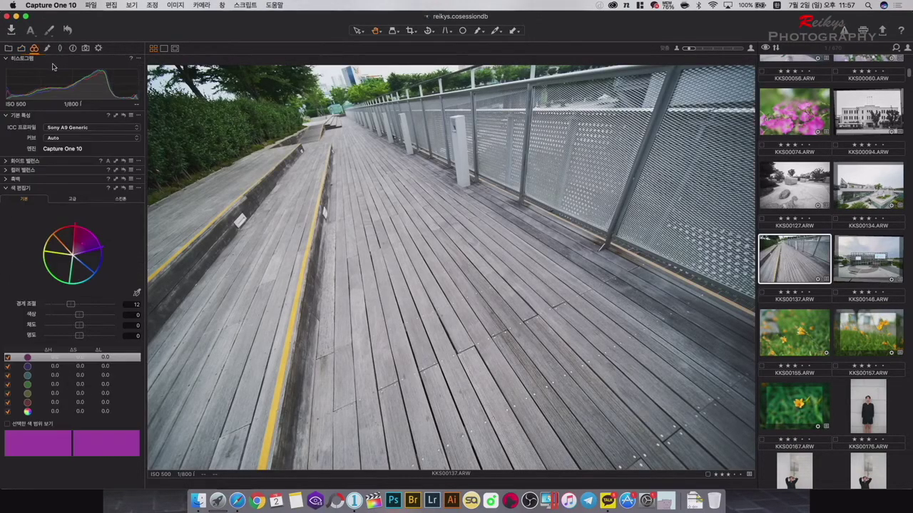
{"action": "left_click", "coordinate": [7, 171], "text": "alt"}
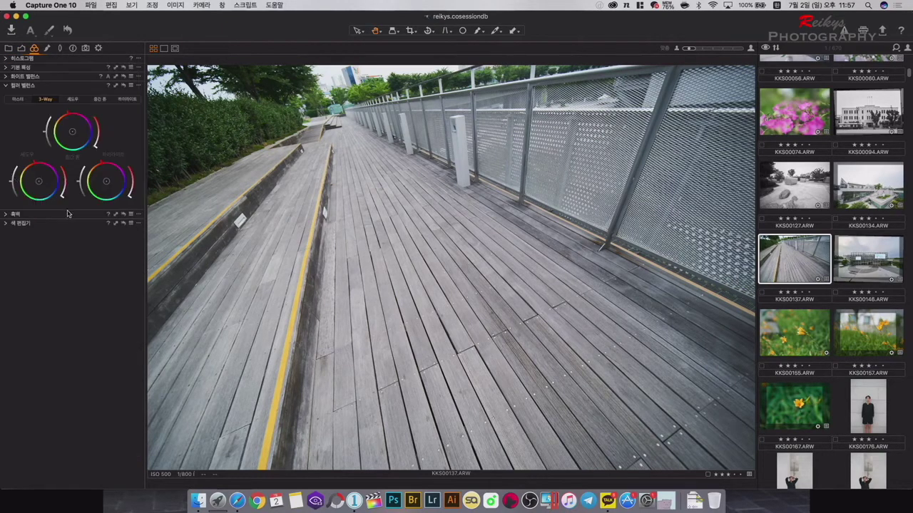
{"action": "left_click", "coordinate": [7, 227], "text": "alt"}
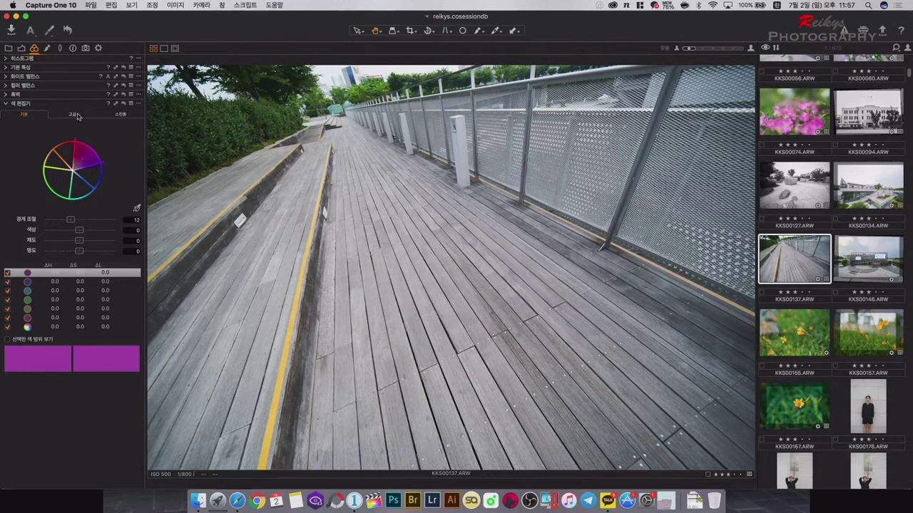
Step: Look through the local adjustment, lens and metadata tools, toggling diffraction correction in the lens correction settings
{"action": "left_click", "coordinate": [46, 48]}
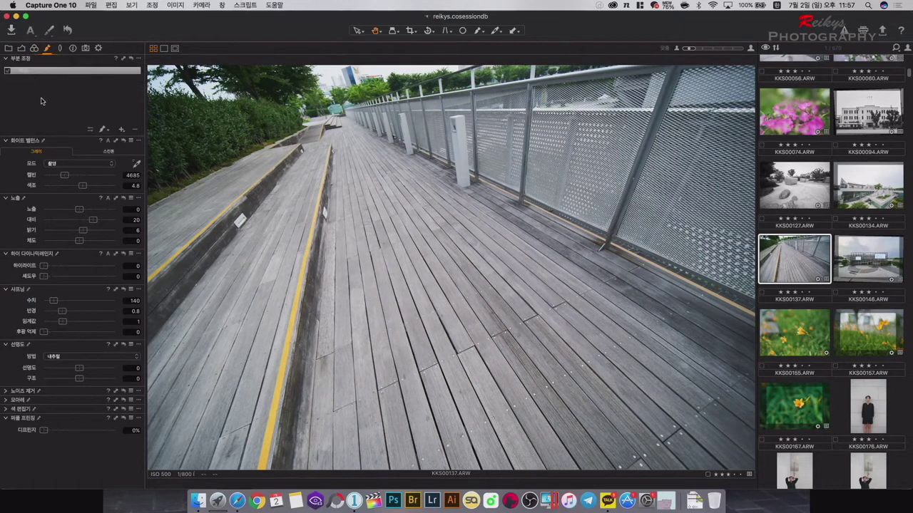
{"action": "left_click", "coordinate": [59, 48]}
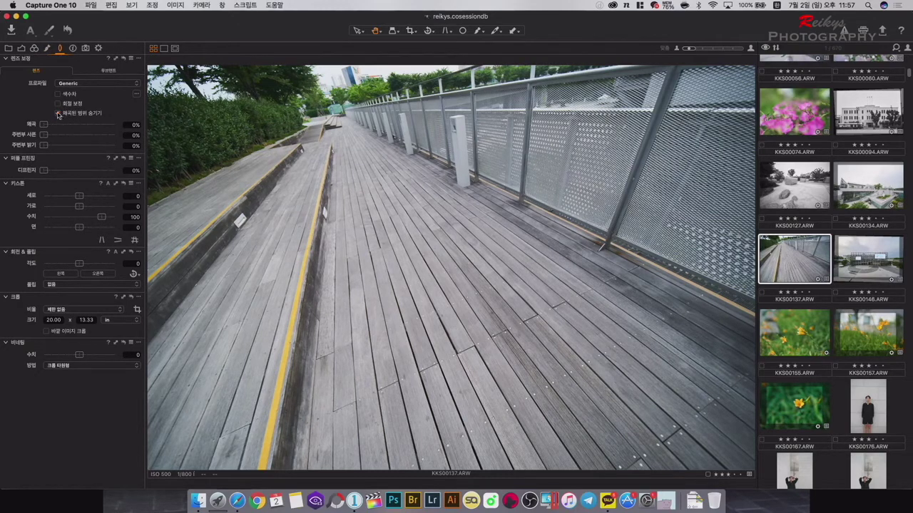
{"action": "left_click", "coordinate": [57, 104]}
{"action": "left_click", "coordinate": [72, 49]}
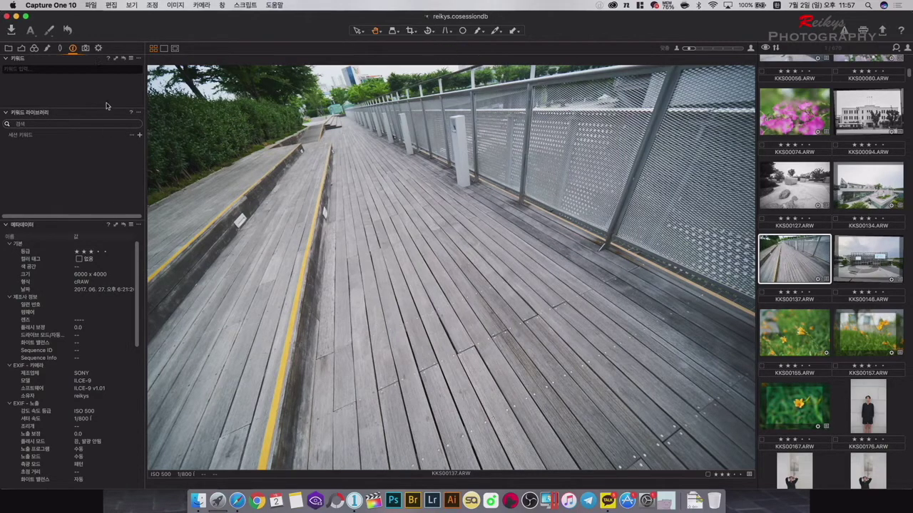
Step: Return to the exposure tools and collapse the White Balance tool
{"action": "left_click", "coordinate": [35, 50]}
{"action": "left_click", "coordinate": [23, 50]}
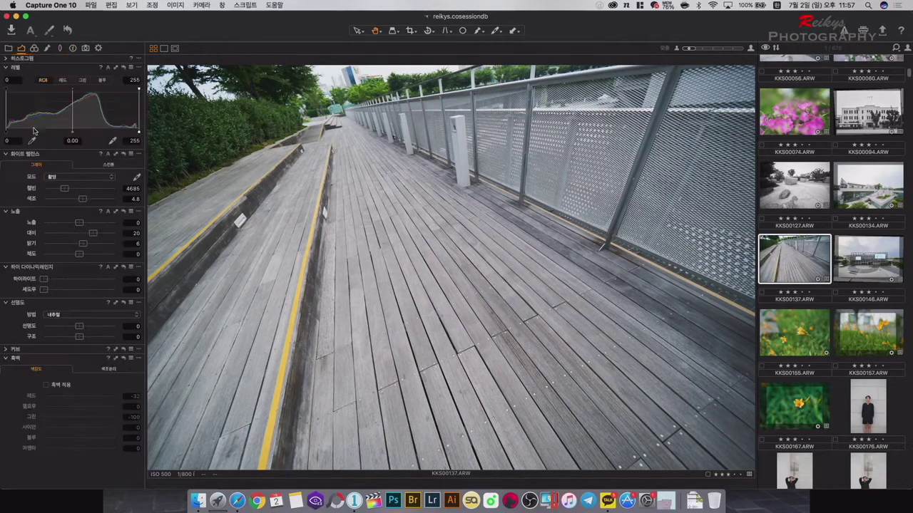
{"action": "left_click", "coordinate": [5, 154]}
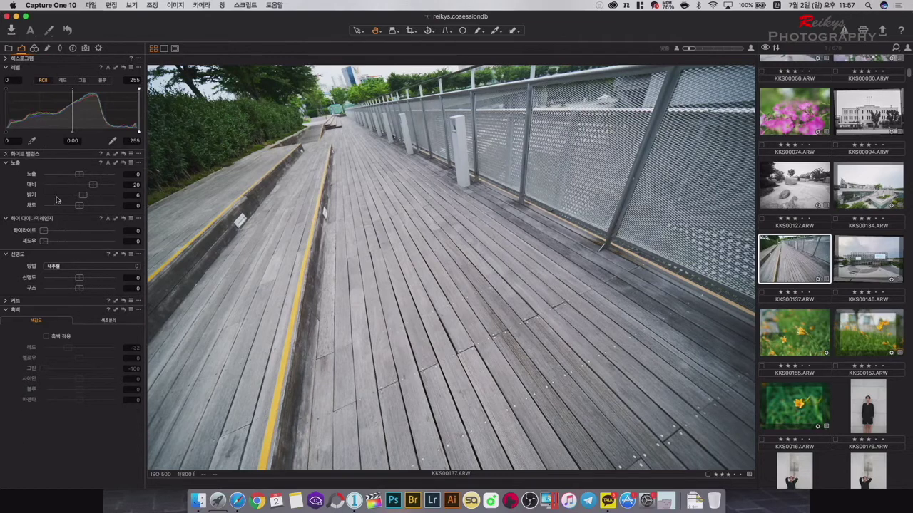
Step: Look through the list of tools that can be added to the exposure tool tab, and close it without adding any
{"action": "right_click", "coordinate": [55, 433]}
{"action": "mouse_move", "coordinate": [83, 439]}
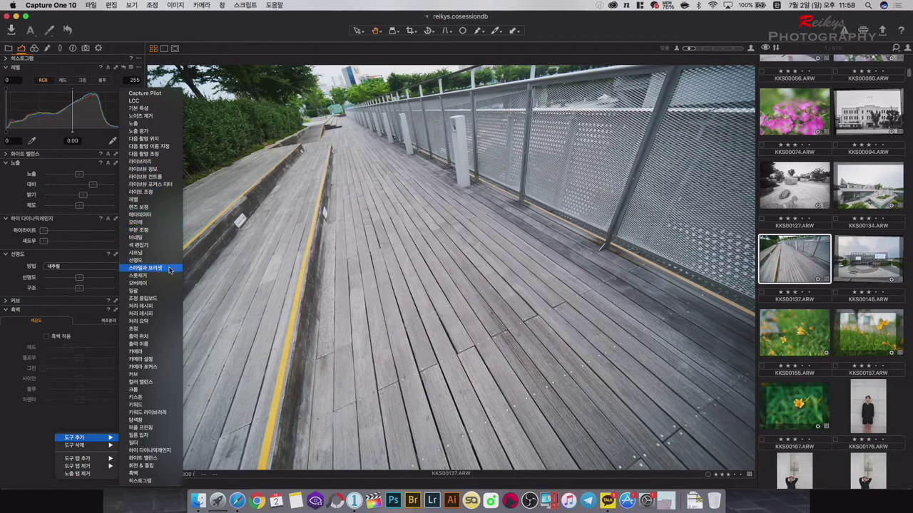
{"action": "left_click", "coordinate": [21, 466]}
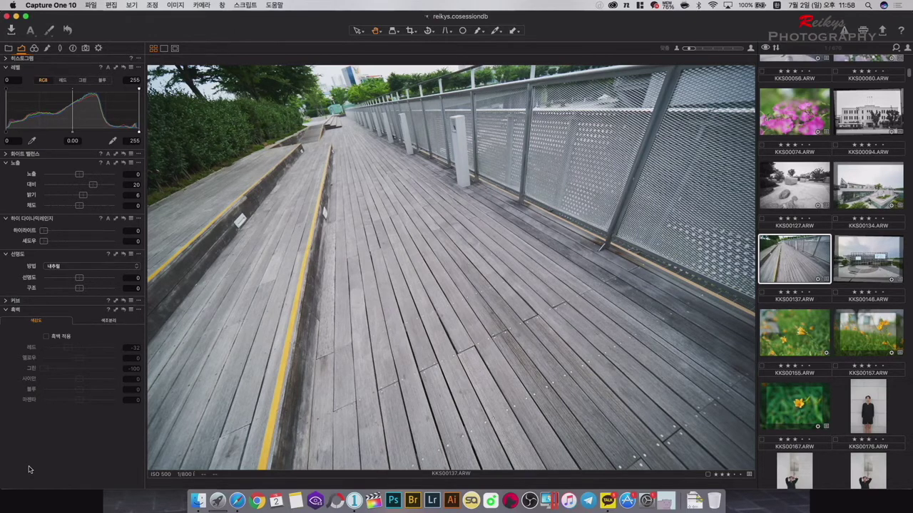
Step: View the capture and color tools, and set the boardwalk photo's saturation to -100 in the exposure tools
{"action": "left_click", "coordinate": [85, 48]}
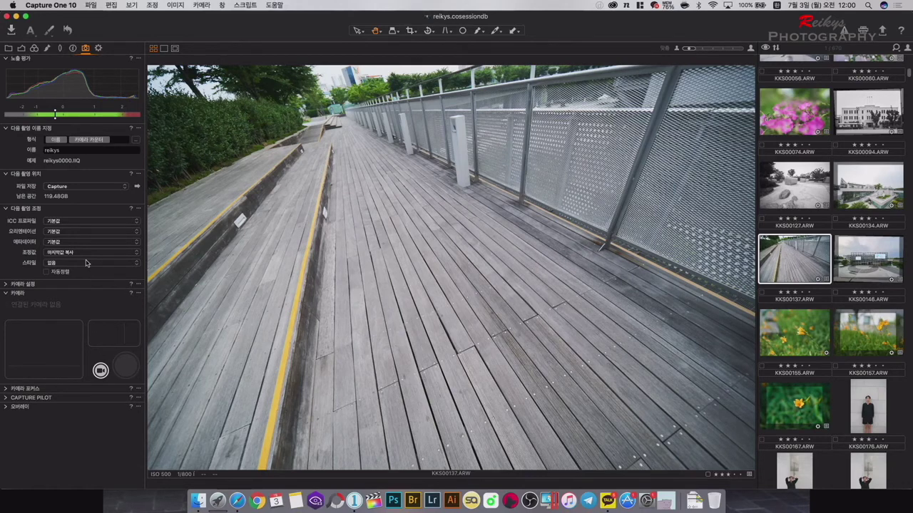
{"action": "left_click", "coordinate": [34, 48]}
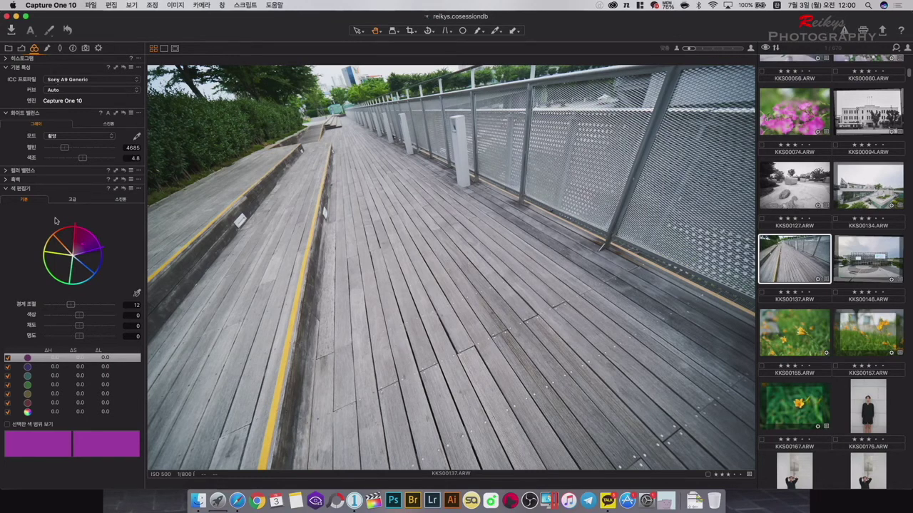
{"action": "left_click", "coordinate": [22, 48]}
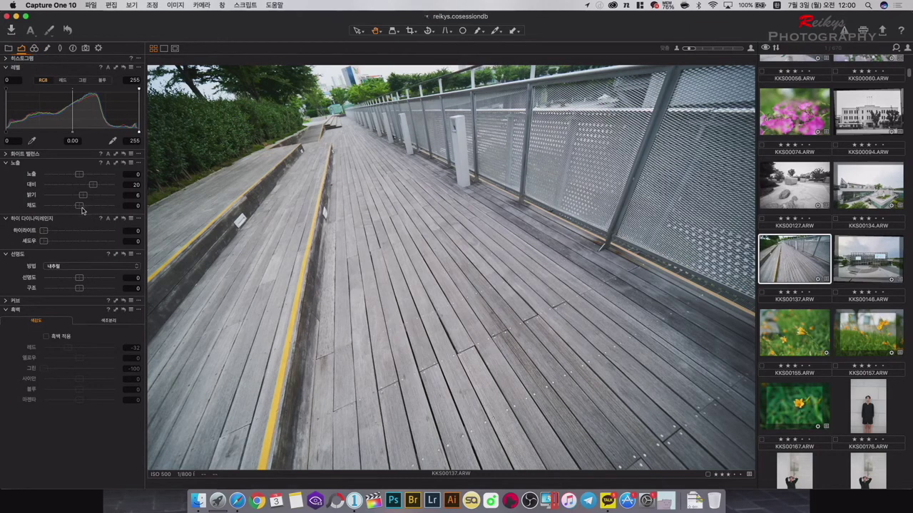
{"action": "left_click_drag", "start_coordinate": [79, 205], "coordinate": [41, 206]}
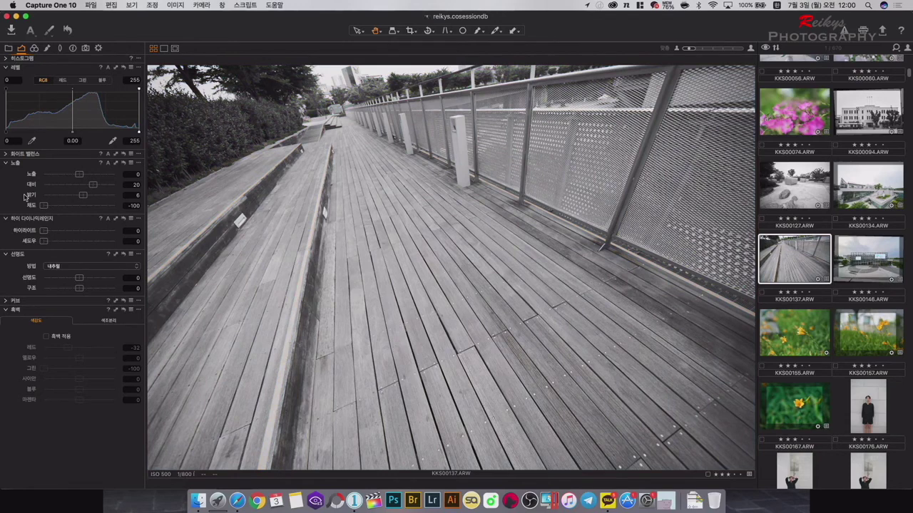